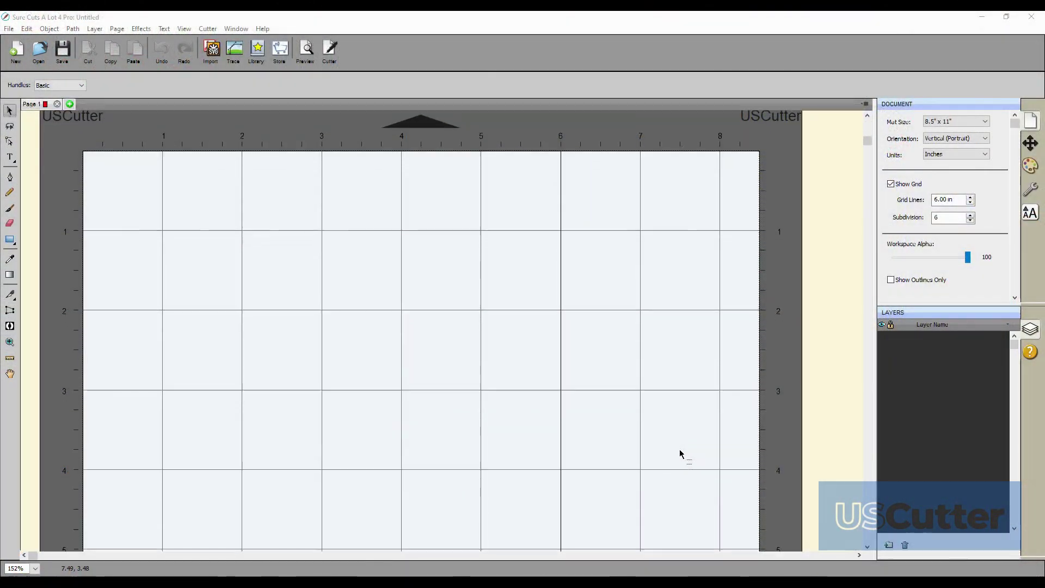
# - Import the USCutter retro astronaut t-shirt design from the Place it folder as a layer
pyautogui.scroll(1, 680, 453)
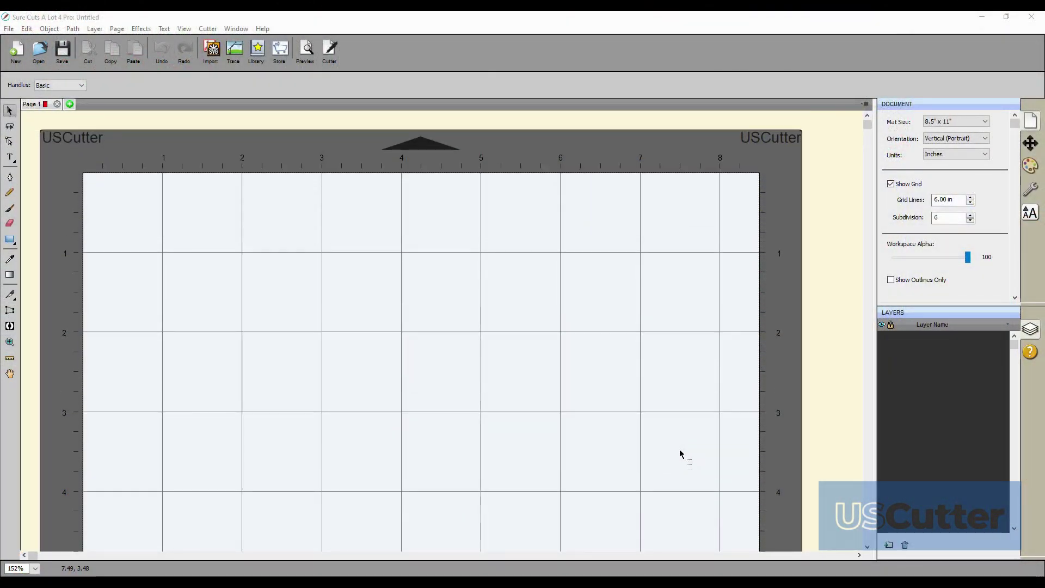
pyautogui.scroll(-3, 464, 335)
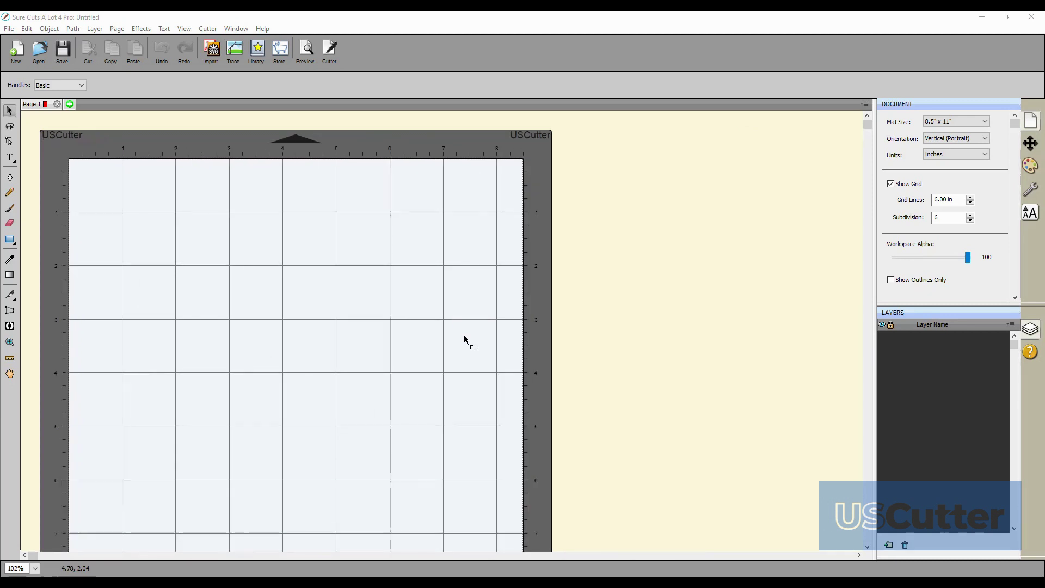
pyautogui.scroll(-1, 410, 371)
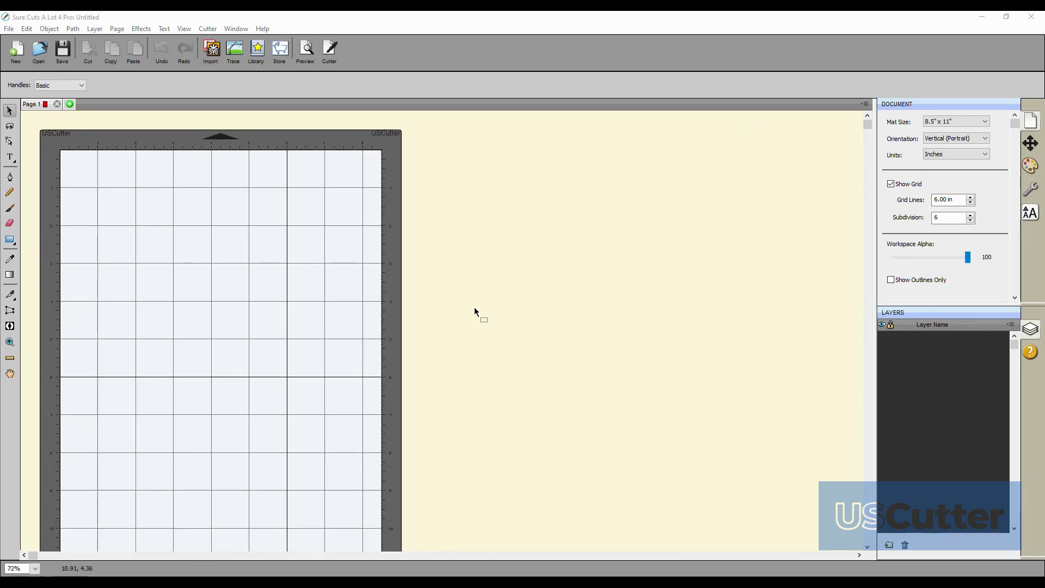
pyautogui.scroll(-2, 254, 306)
pyautogui.scroll(2, 254, 306)
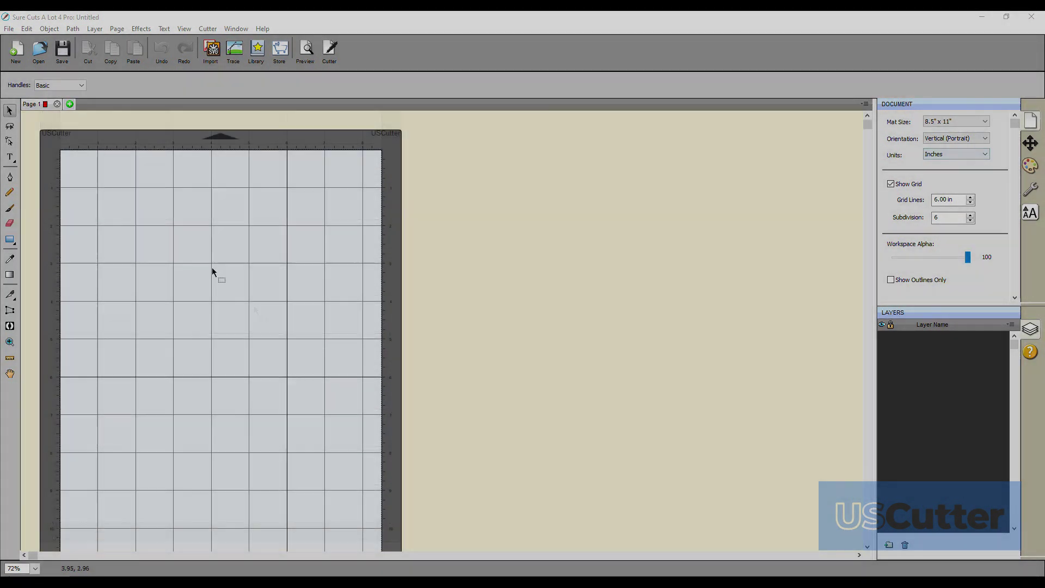
pyautogui.click(264, 294)
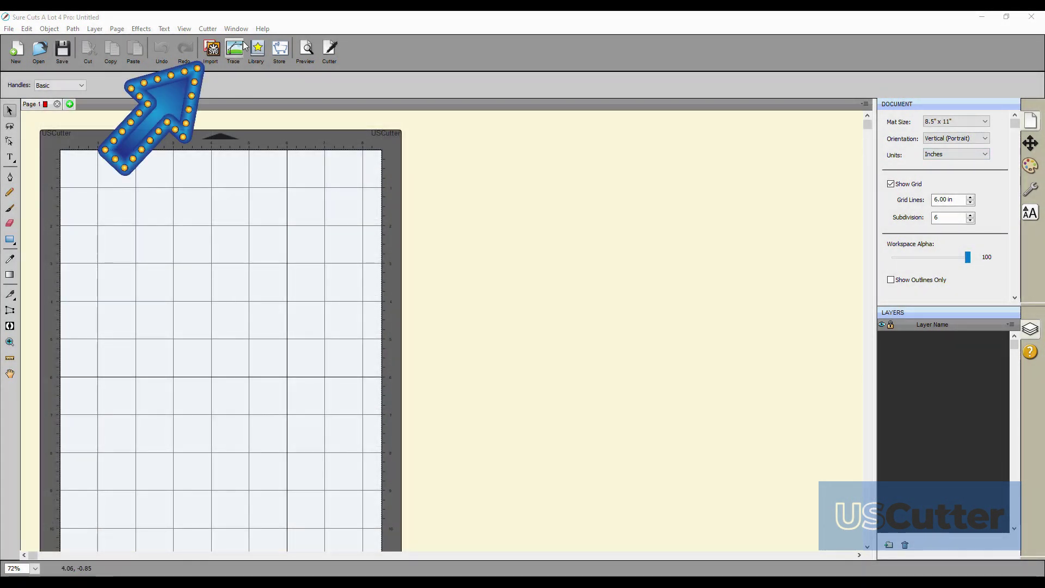
pyautogui.click(207, 60)
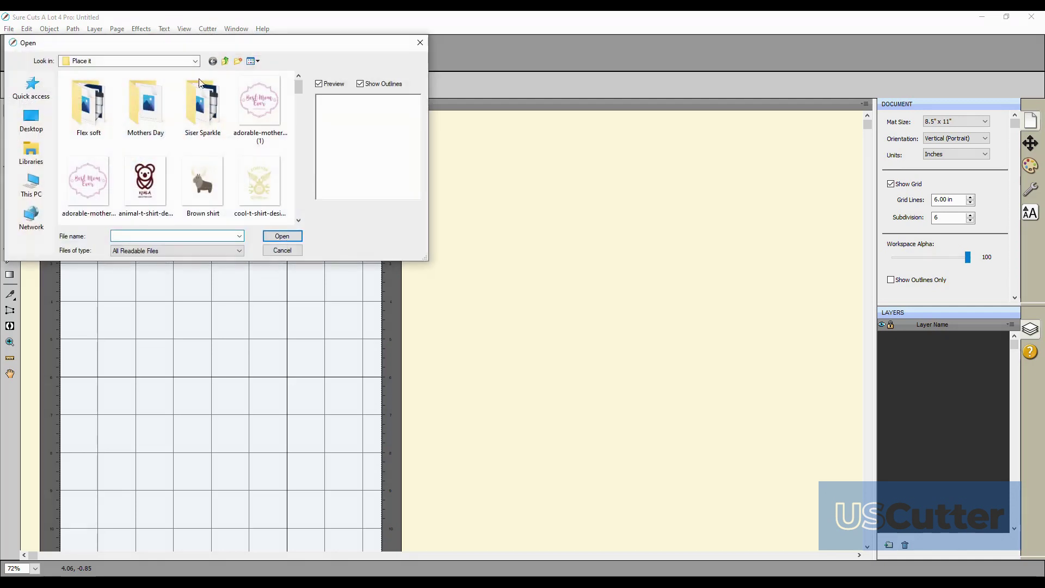
pyautogui.scroll(-5, 185, 164)
pyautogui.scroll(5, 184, 164)
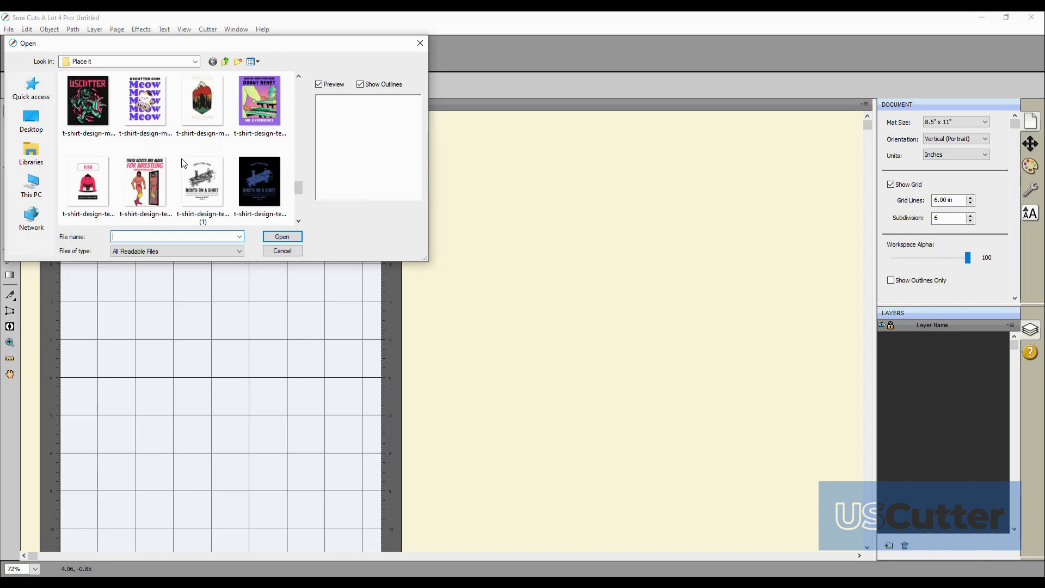
pyautogui.scroll(2, 184, 164)
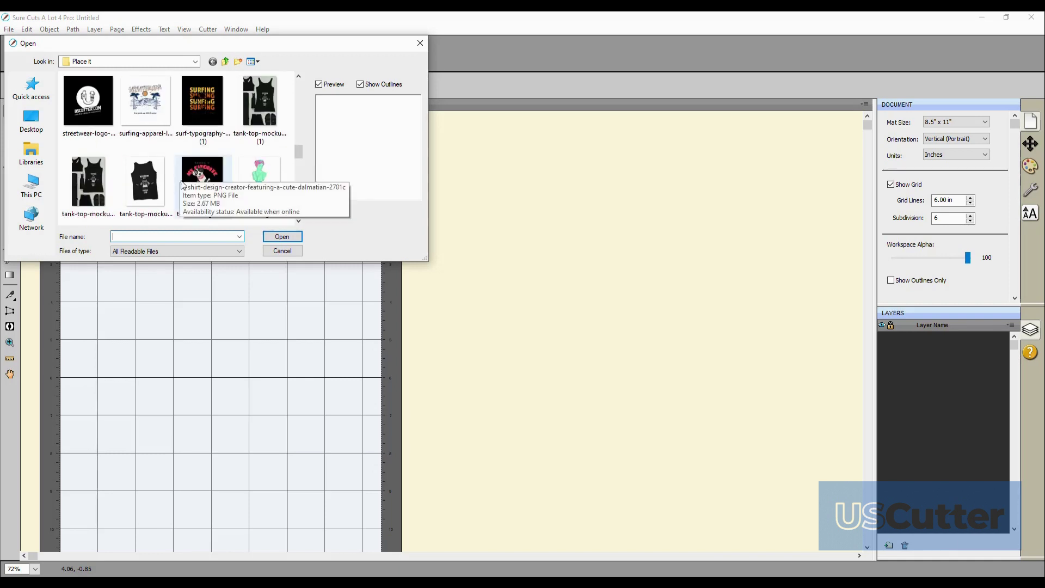
pyautogui.scroll(5, 199, 193)
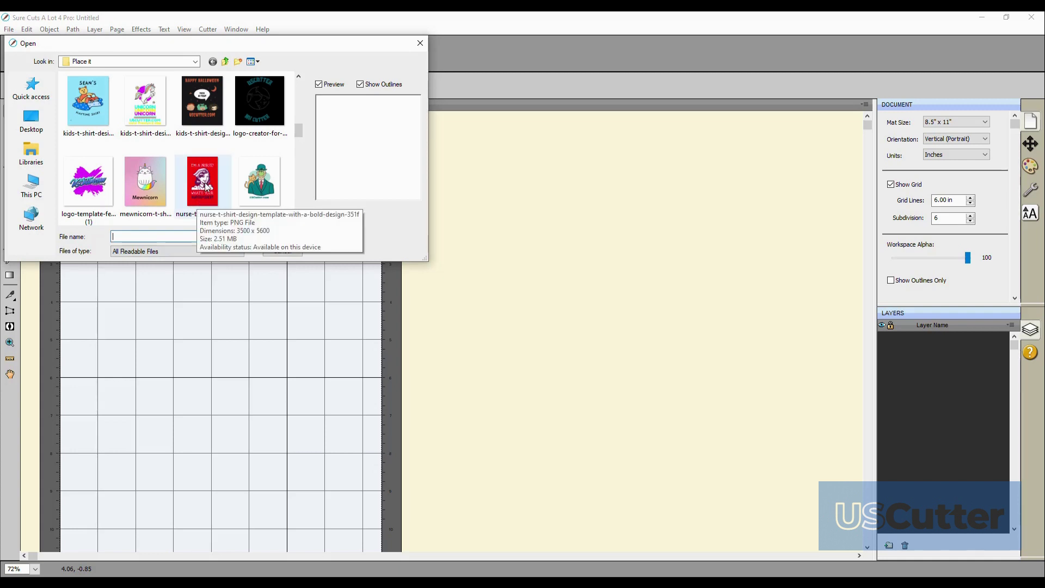
pyautogui.scroll(-5, 208, 185)
pyautogui.scroll(-2, 208, 185)
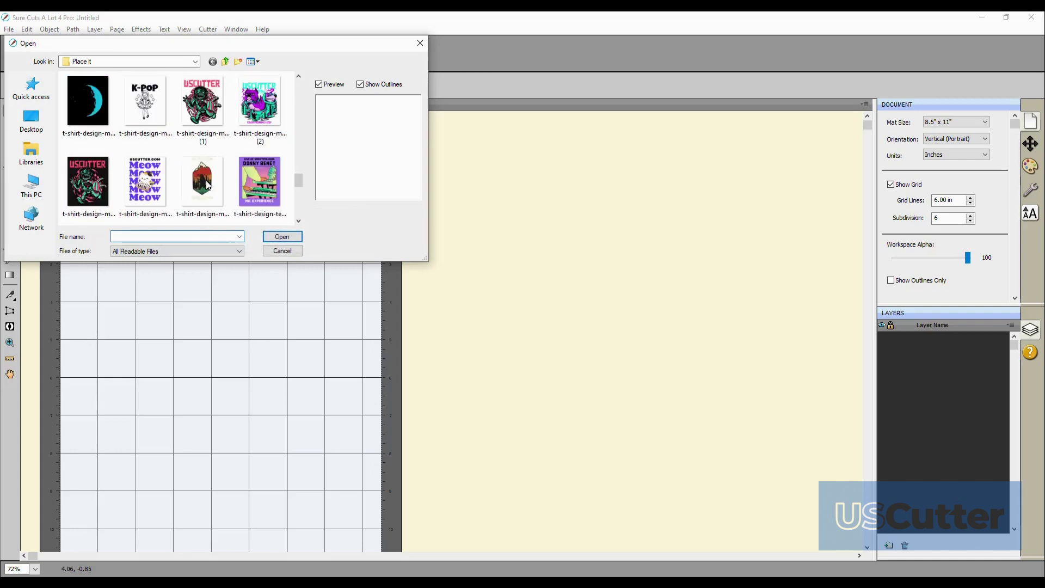
pyautogui.click(217, 105)
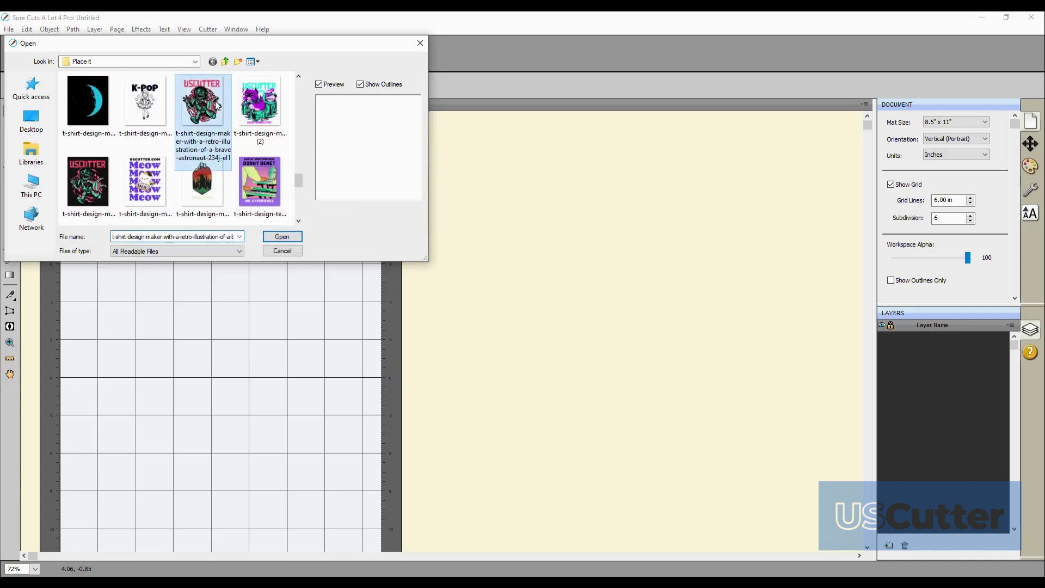
pyautogui.click(282, 237)
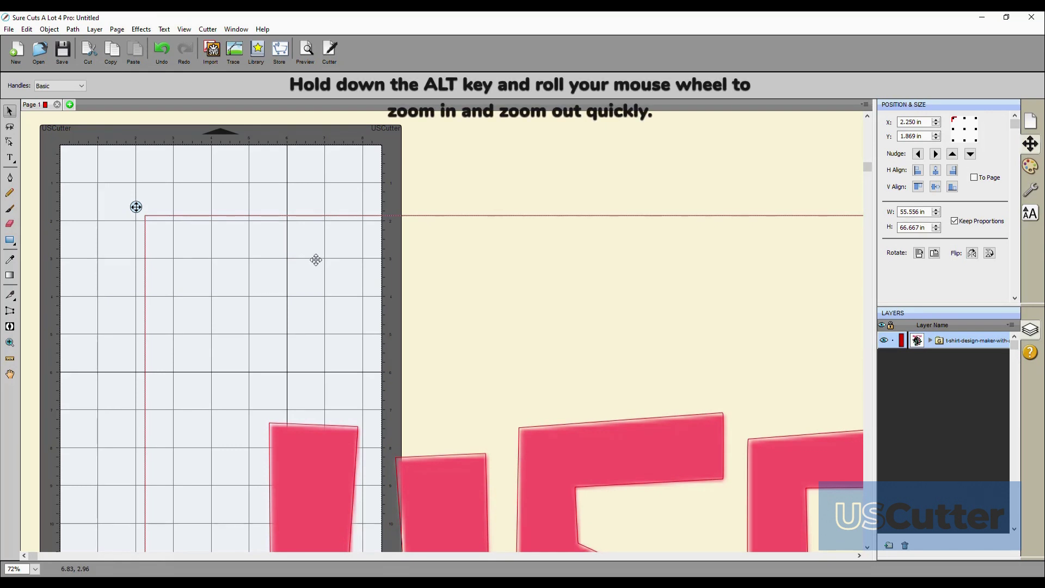
# - Shrink the astronaut design to about 5.57 x 6.69 in and move it onto the mat
pyautogui.scroll(-6, 315, 259)
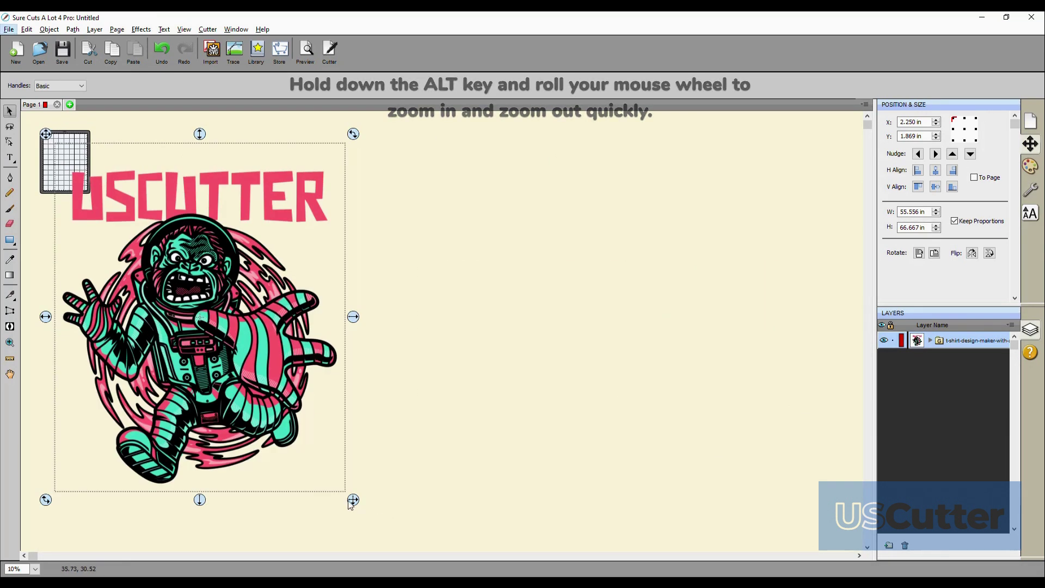
pyautogui.moveTo(351, 502); pyautogui.dragTo(85, 202)
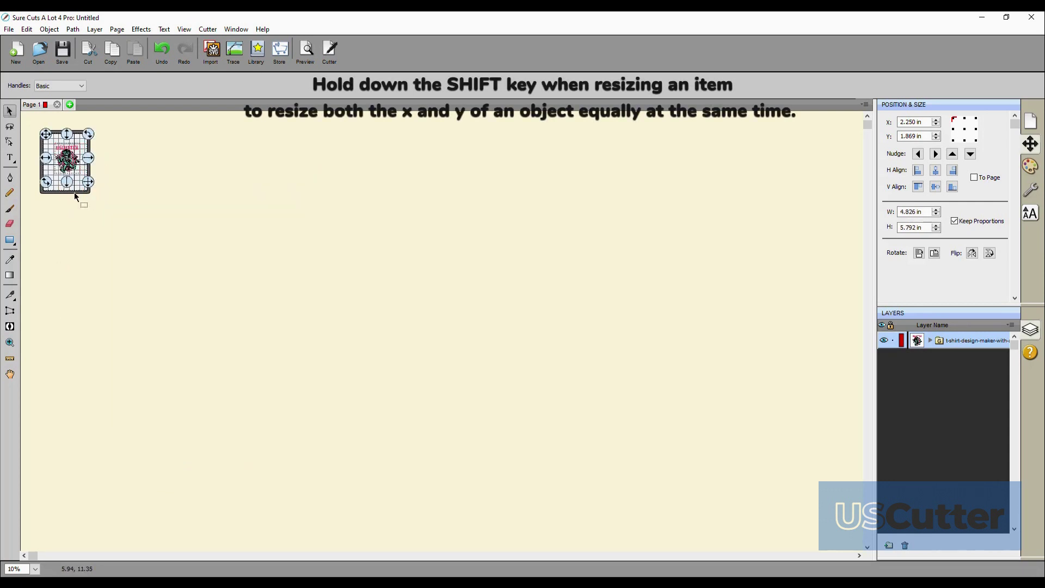
pyautogui.scroll(4, 129, 245)
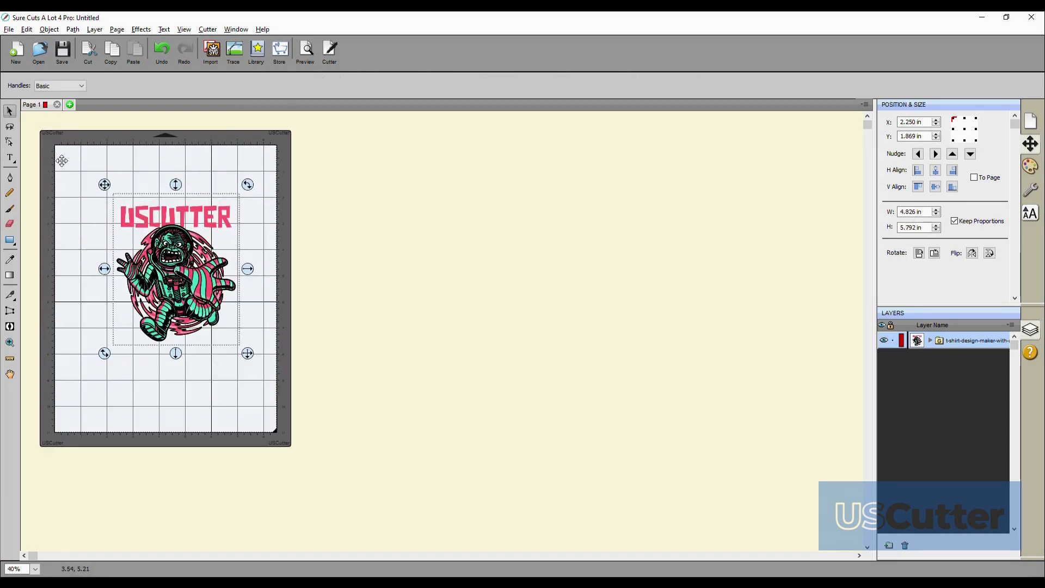
pyautogui.scroll(2, 129, 246)
pyautogui.moveTo(246, 327); pyautogui.dragTo(216, 323)
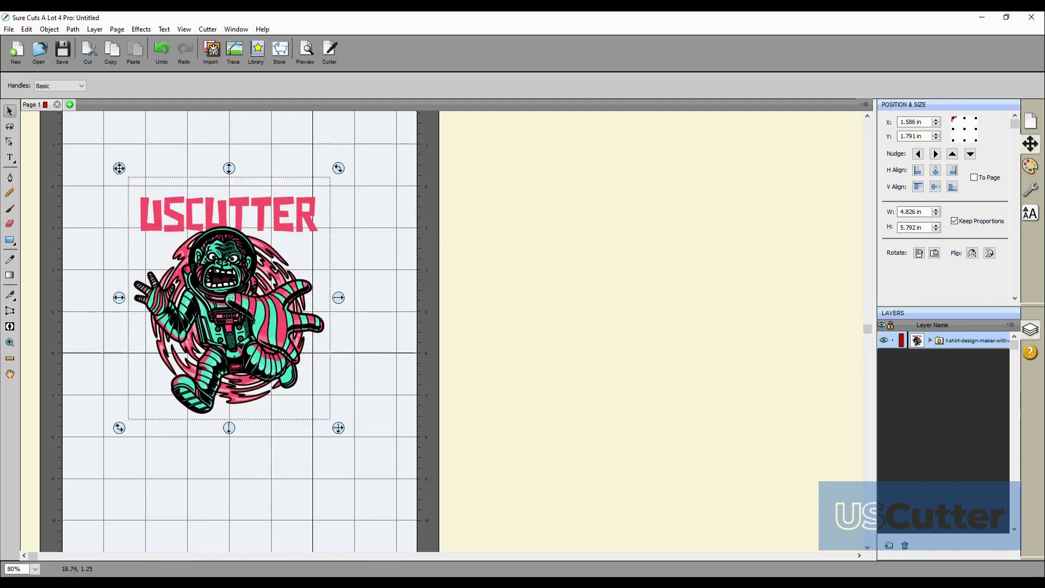
# - Centre the design horizontally and vertically relative to the page
pyautogui.click(974, 177)
pyautogui.click(936, 171)
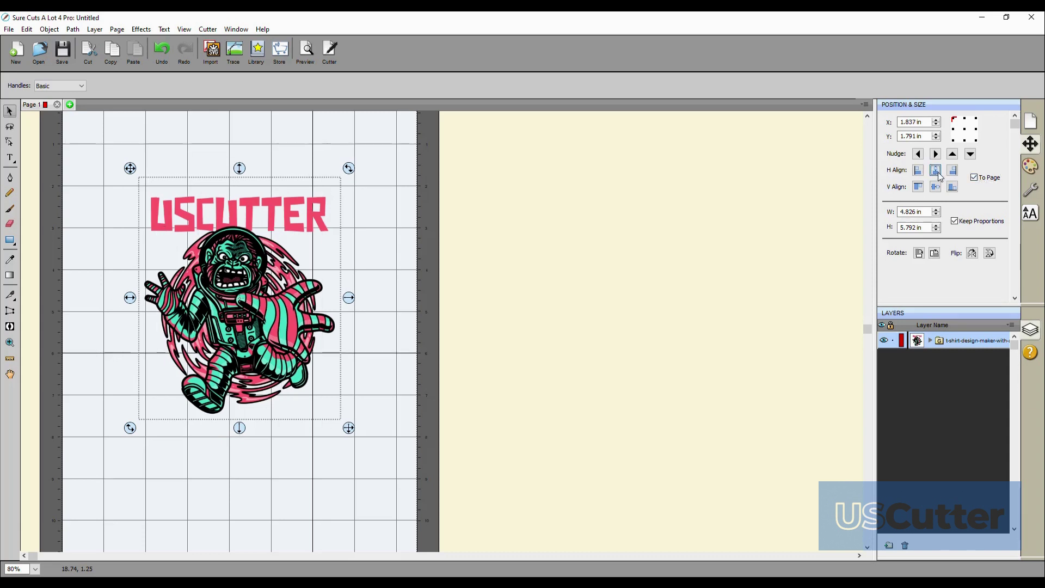
pyautogui.click(937, 187)
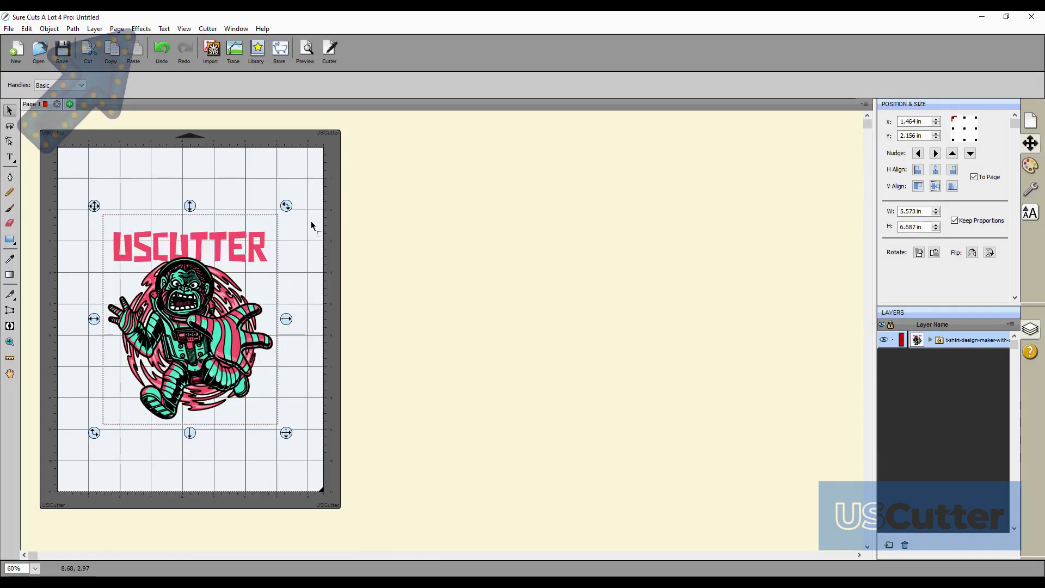
# - Add a plain Shadow layer to the design with a 0.250 in border, after trying Rounded
pyautogui.click(141, 28)
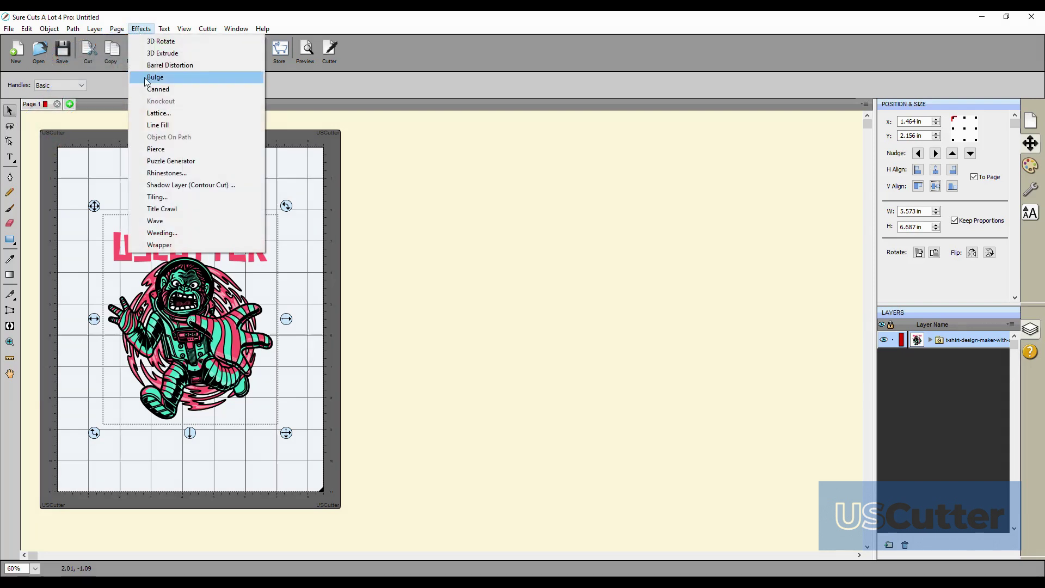
pyautogui.click(173, 186)
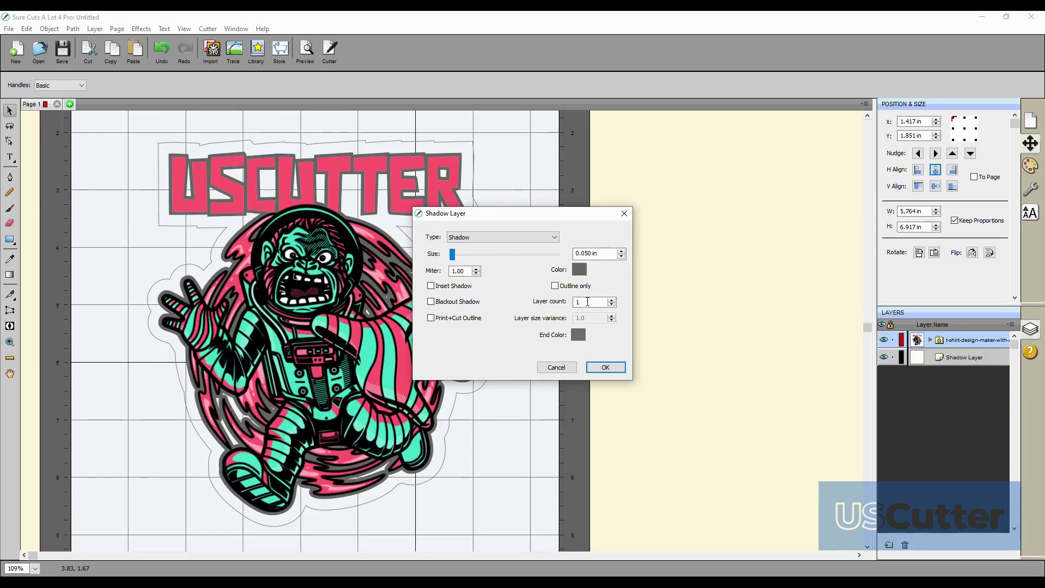
pyautogui.click(482, 238)
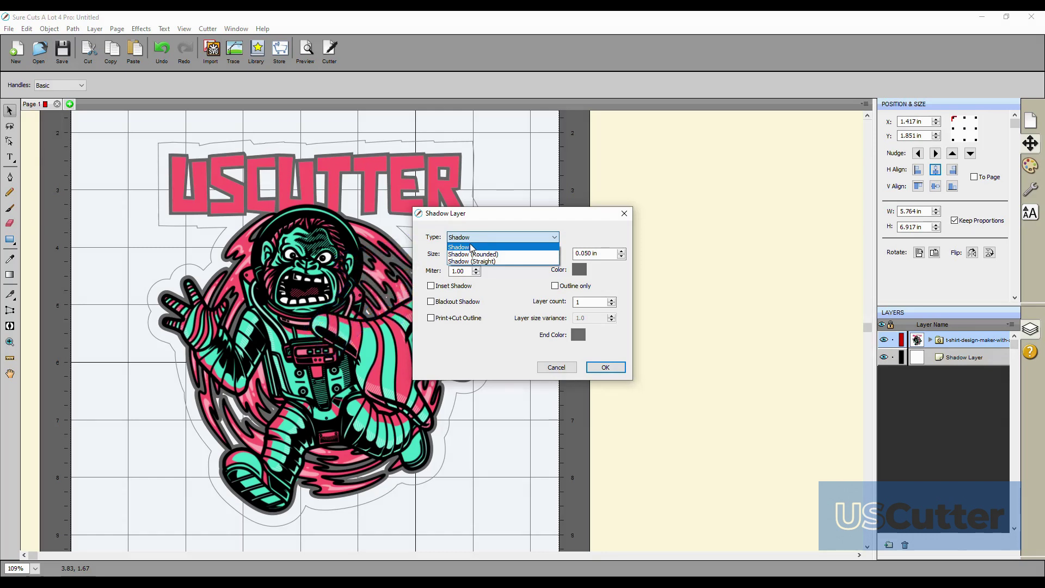
pyautogui.click(470, 254)
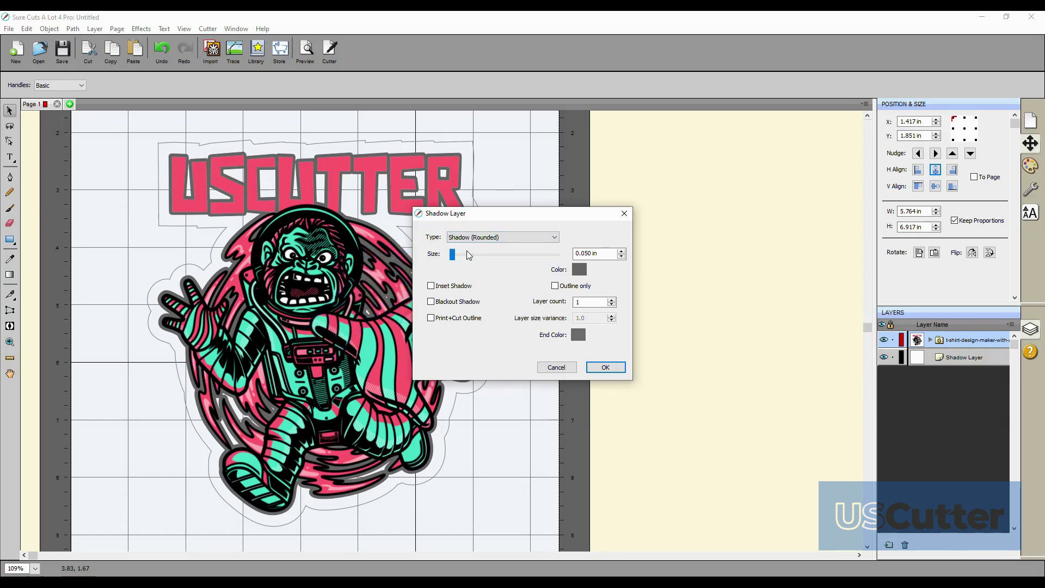
pyautogui.click(468, 238)
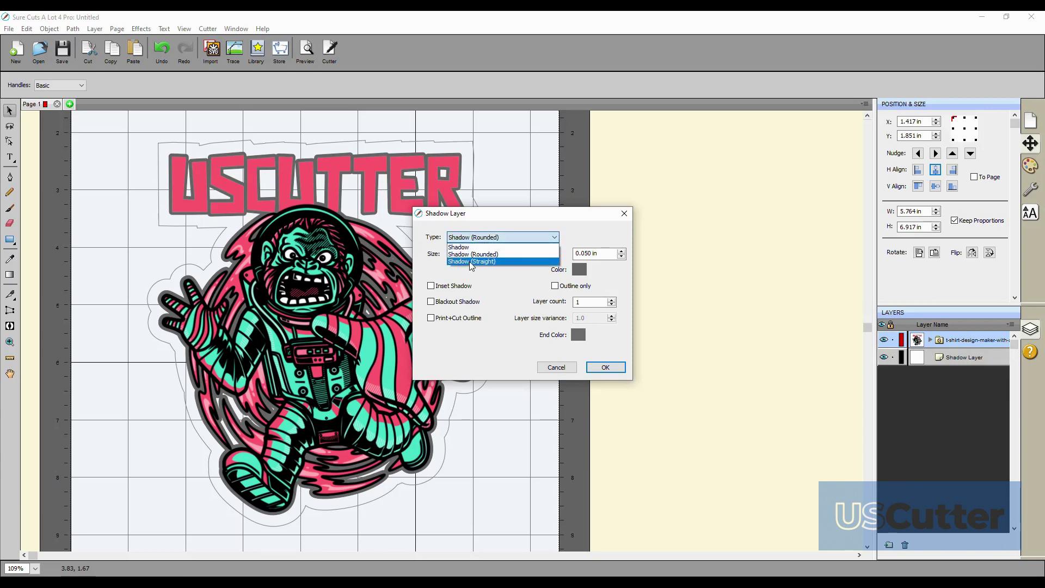
pyautogui.click(470, 261)
pyautogui.moveTo(451, 253); pyautogui.dragTo(459, 253)
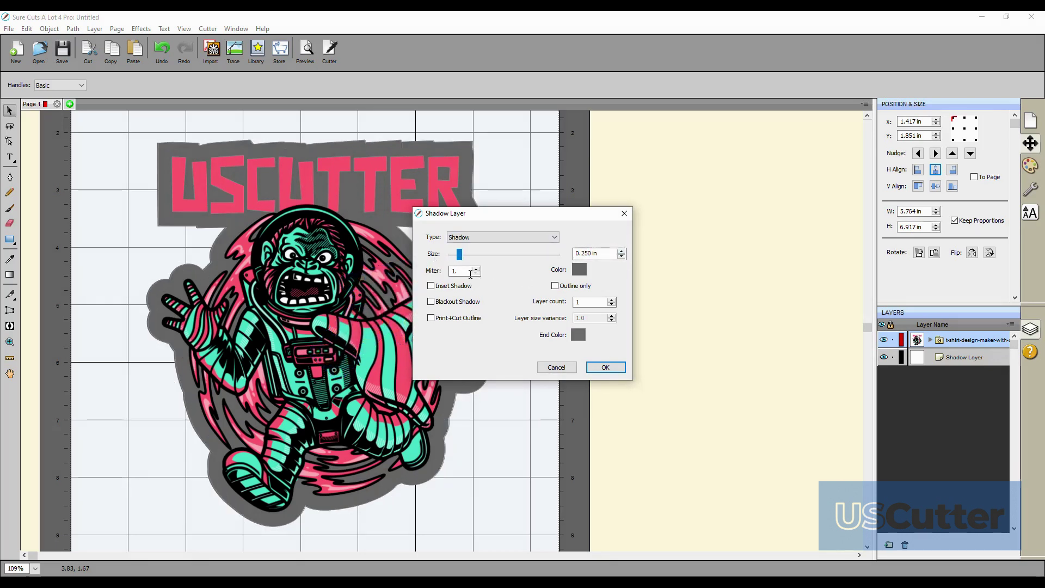
# - Set the shadow miter to 0.00 and its colour to black
pyautogui.click(477, 273)
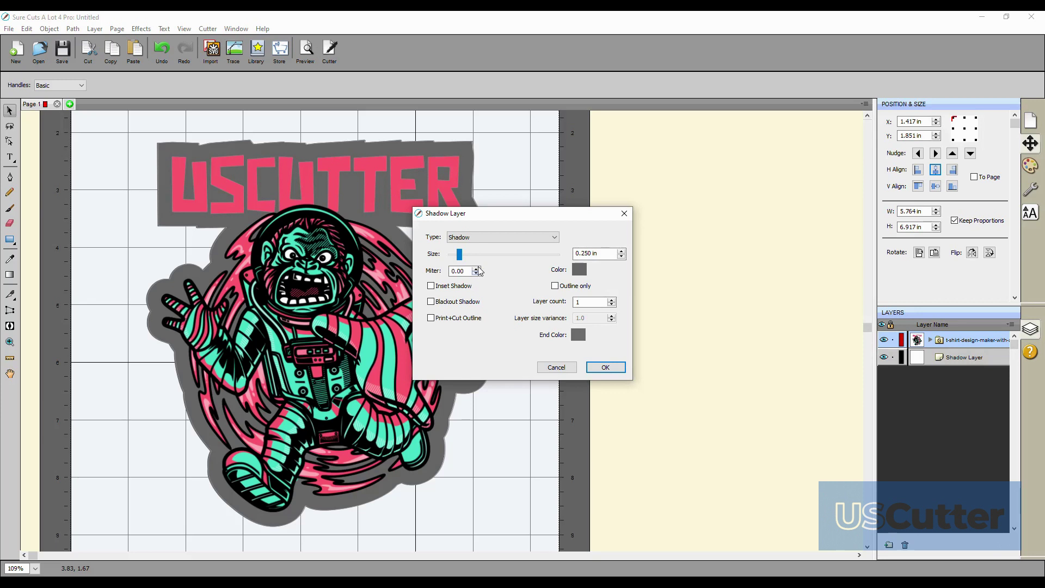
pyautogui.click(579, 270)
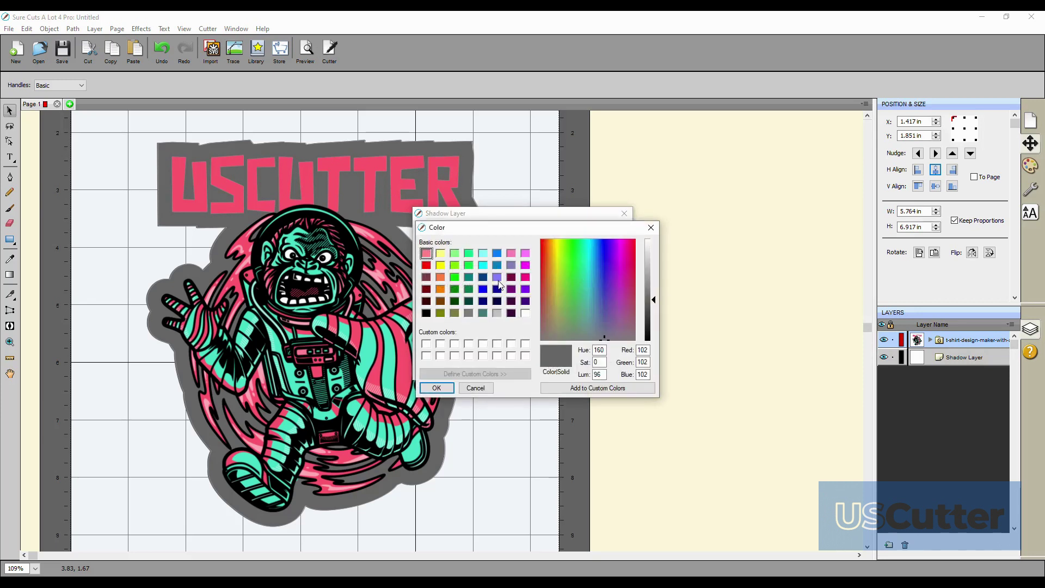
pyautogui.click(497, 289)
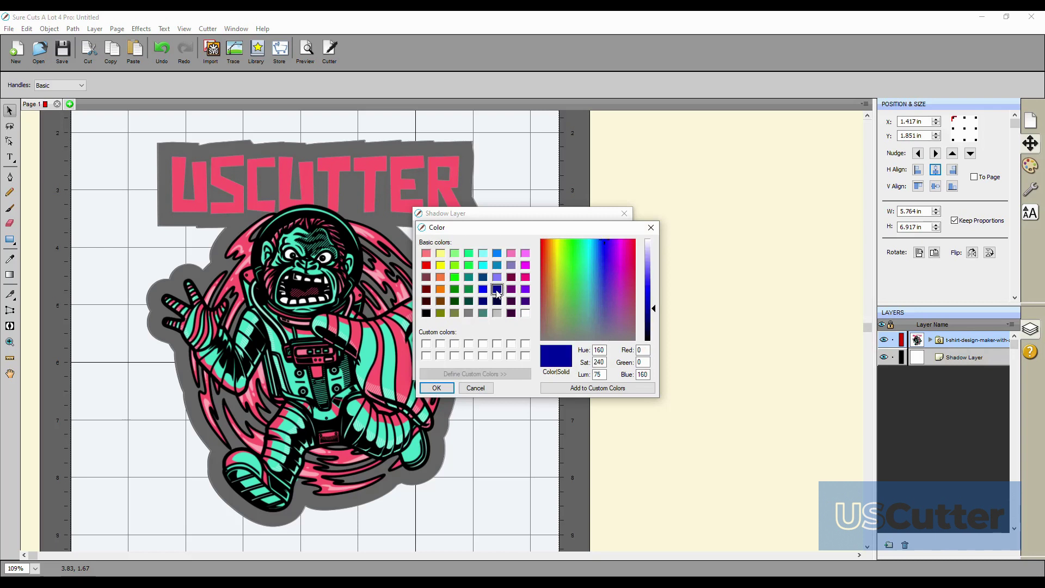
pyautogui.click(425, 315)
pyautogui.click(441, 385)
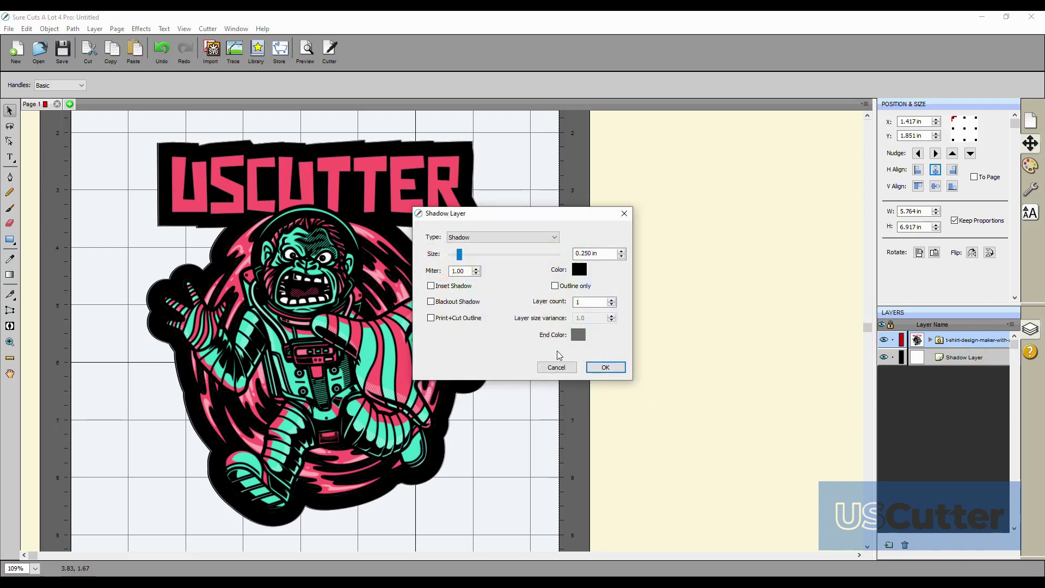
# - Thin the shadow to about 0.042 in and switch it to an inset shadow
pyautogui.moveTo(467, 253); pyautogui.dragTo(452, 256)
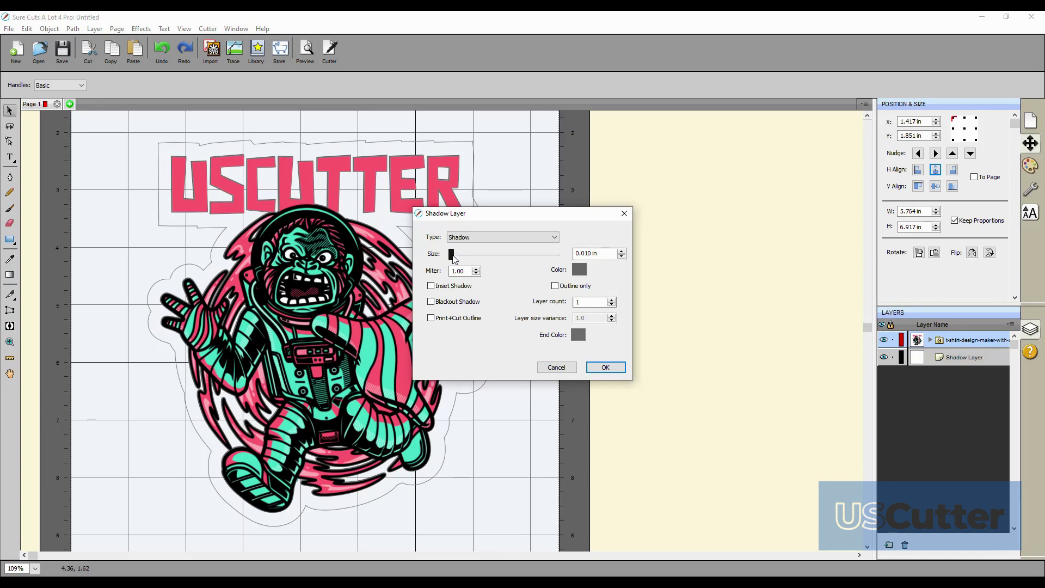
pyautogui.moveTo(453, 256); pyautogui.dragTo(454, 256)
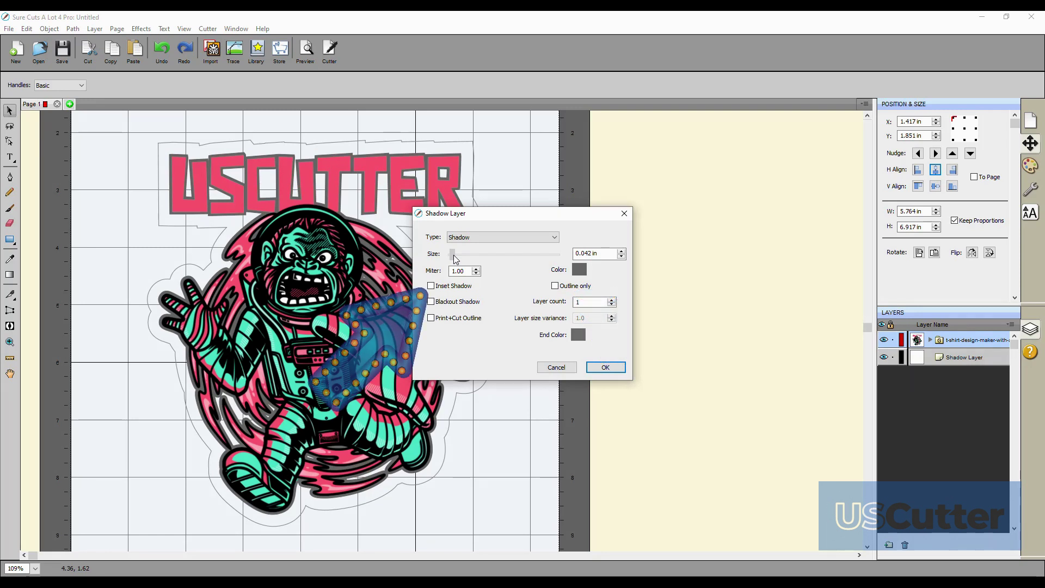
pyautogui.click(431, 285)
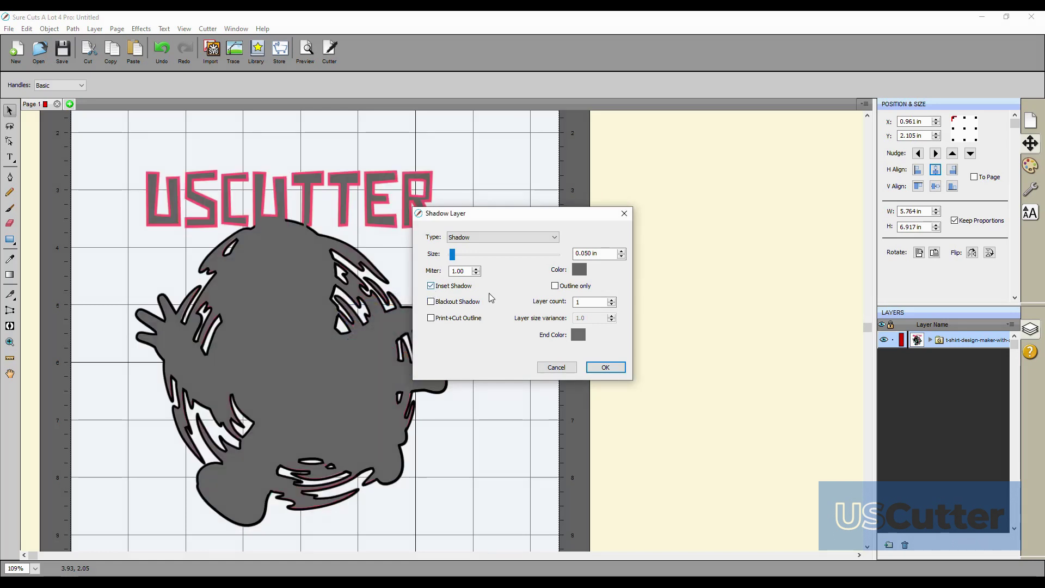
# - Set the shadow size to 0.100 in and turn Inset Shadow off
pyautogui.click(621, 251)
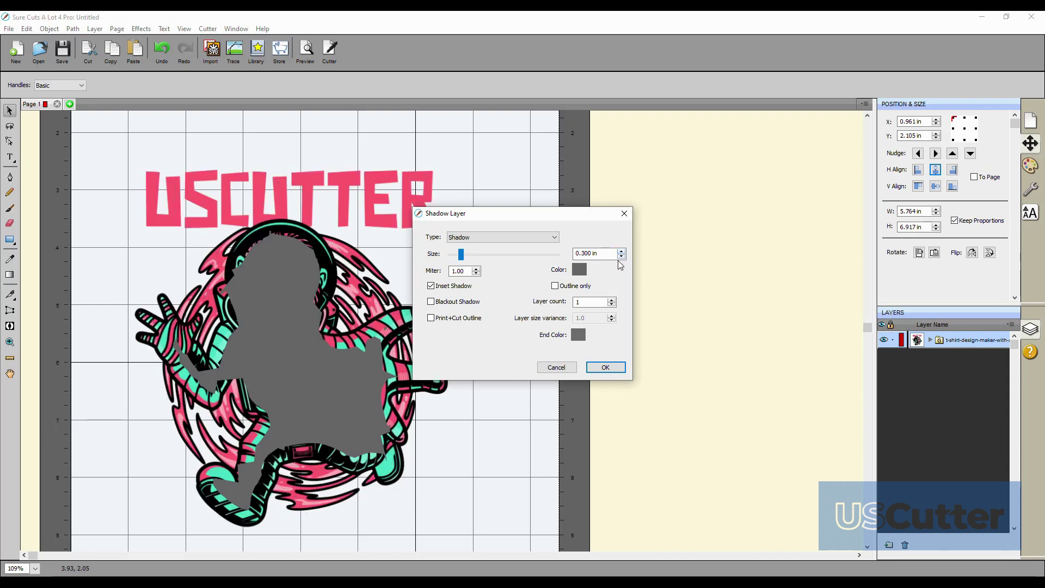
pyautogui.click(622, 256)
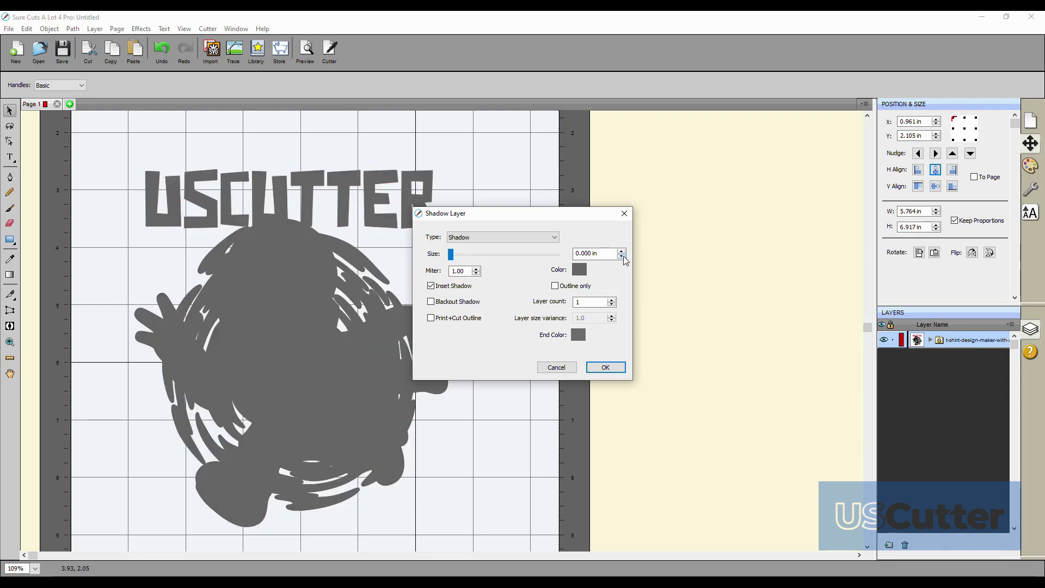
pyautogui.click(621, 251)
pyautogui.click(430, 285)
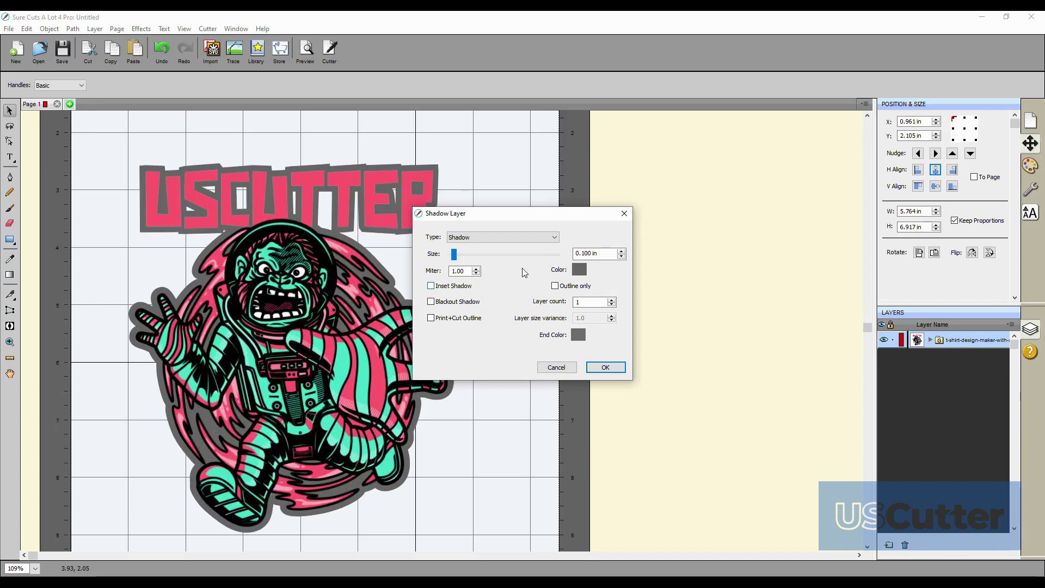
# - Make it an outline-only shadow with Blackout left off, and apply it
pyautogui.click(431, 303)
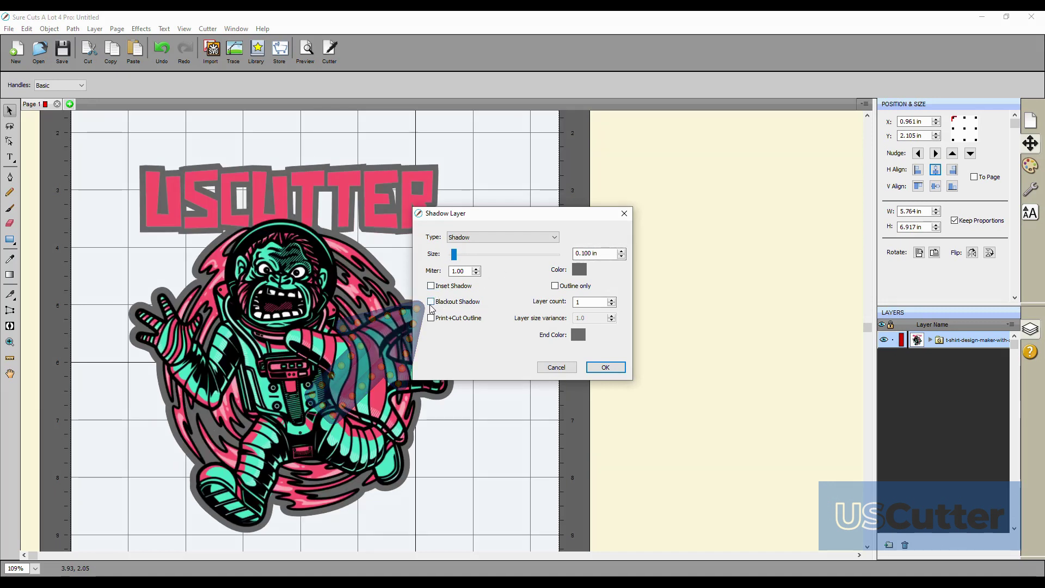
pyautogui.click(431, 303)
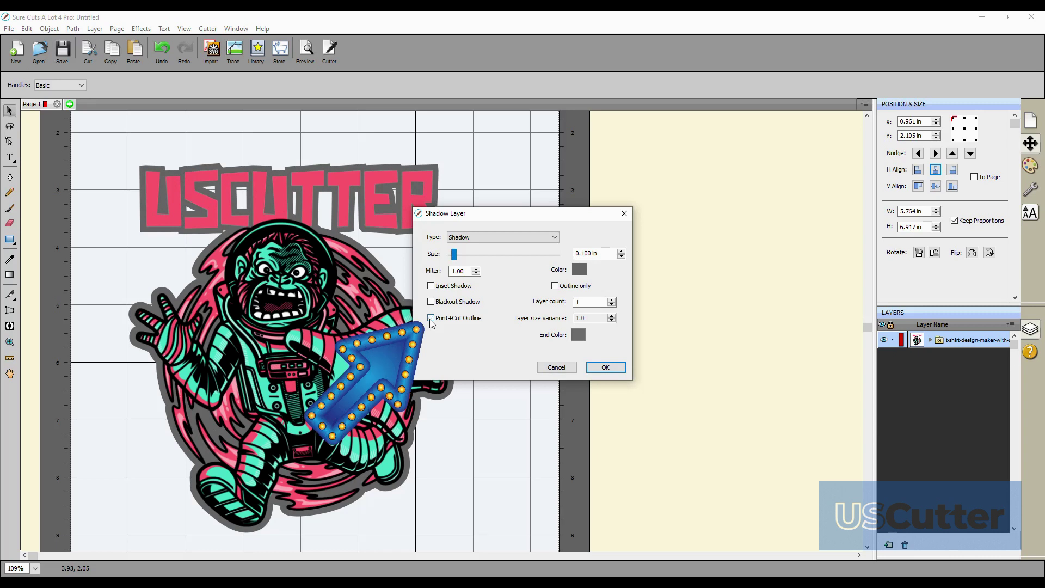
pyautogui.click(556, 286)
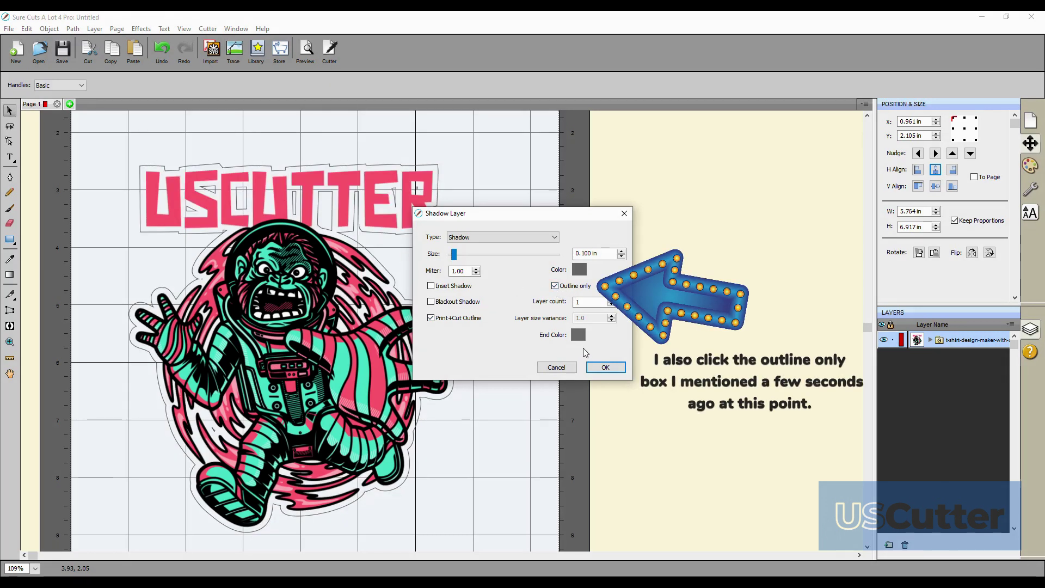
pyautogui.click(602, 368)
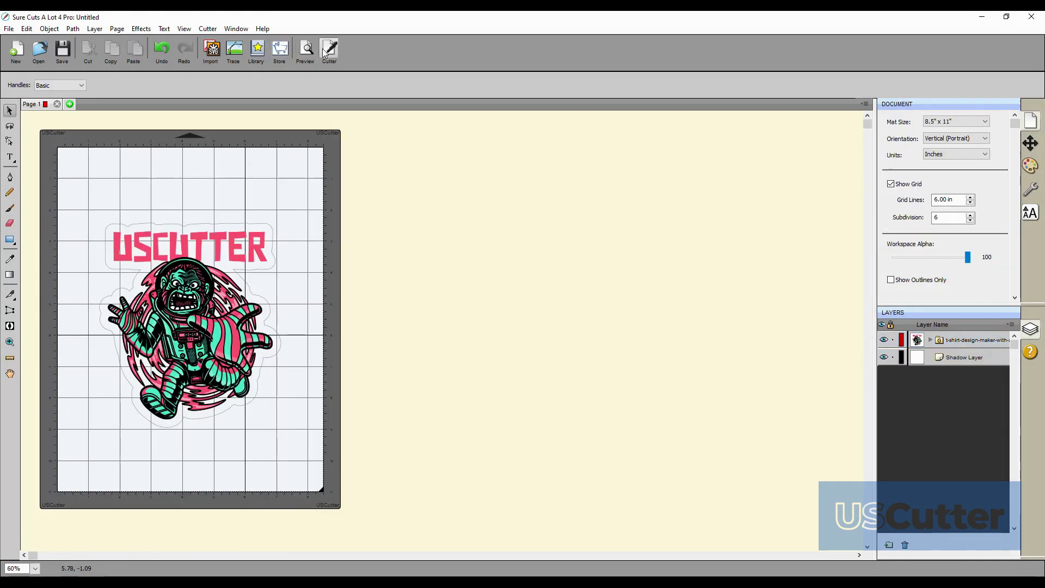
# - Open Cut Settings for the TITAN3 cutter and switch to the Print+Cut workflow
pyautogui.click(330, 50)
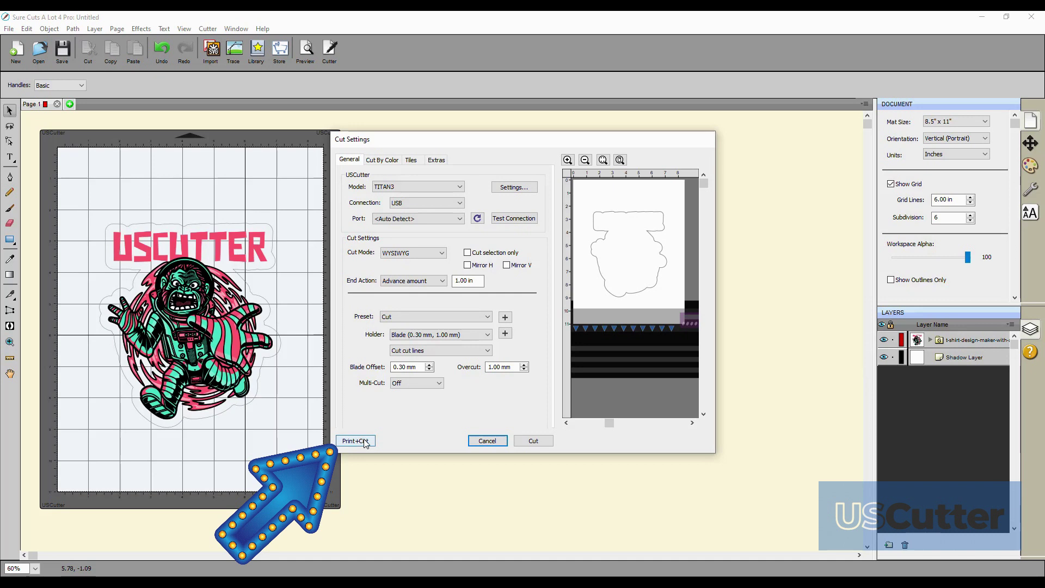
pyautogui.click(357, 441)
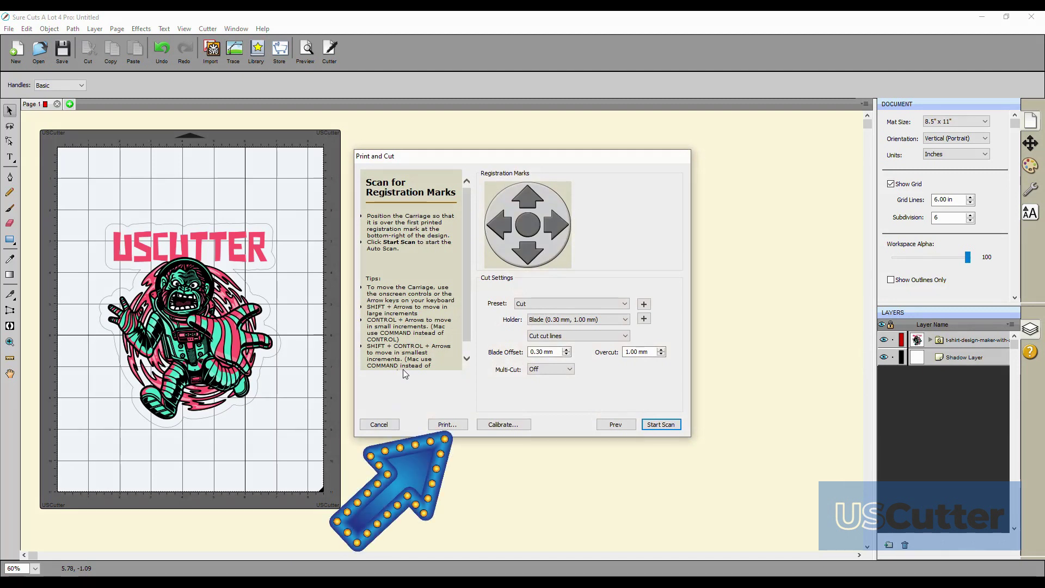
# - Select all objects, including the shadow, and bring up the Print dialog
pyautogui.hotkey('ctrl', 'a')
pyautogui.click(447, 424)
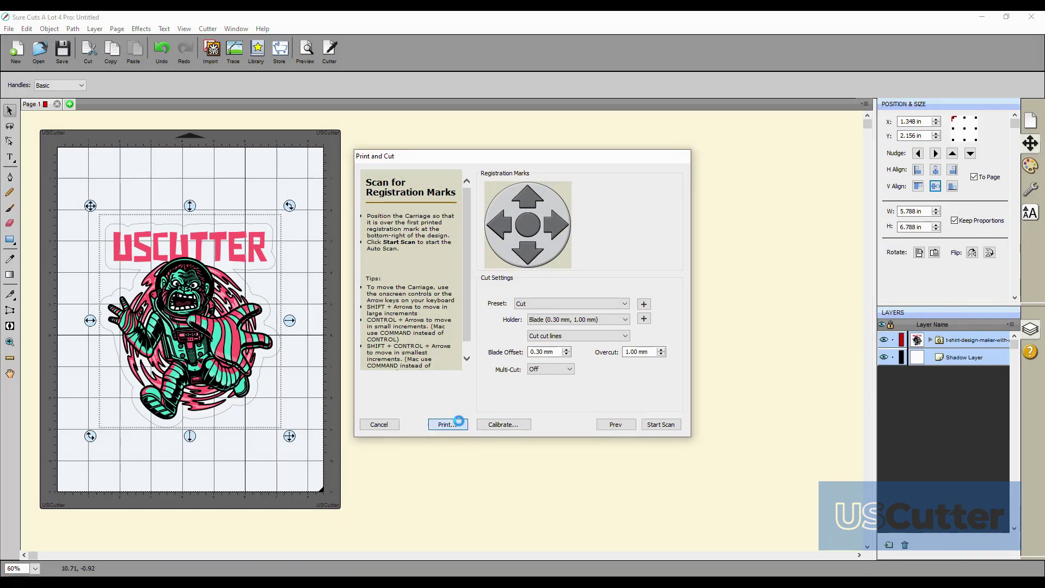
# - Choose the HP Color LaserJet M452dw printer, keeping Print registration marks ticked
pyautogui.click(163, 98)
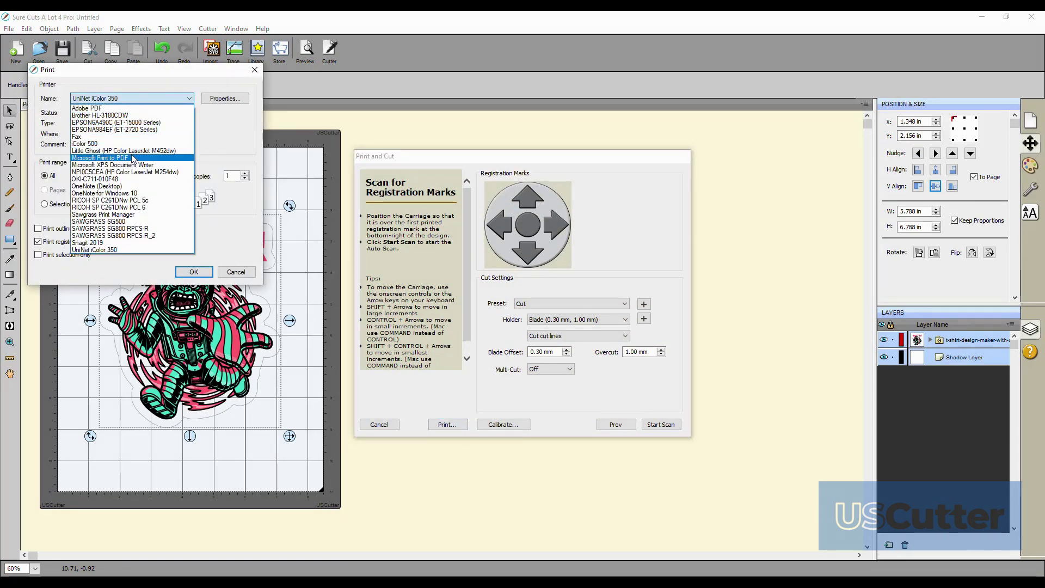
pyautogui.click(133, 151)
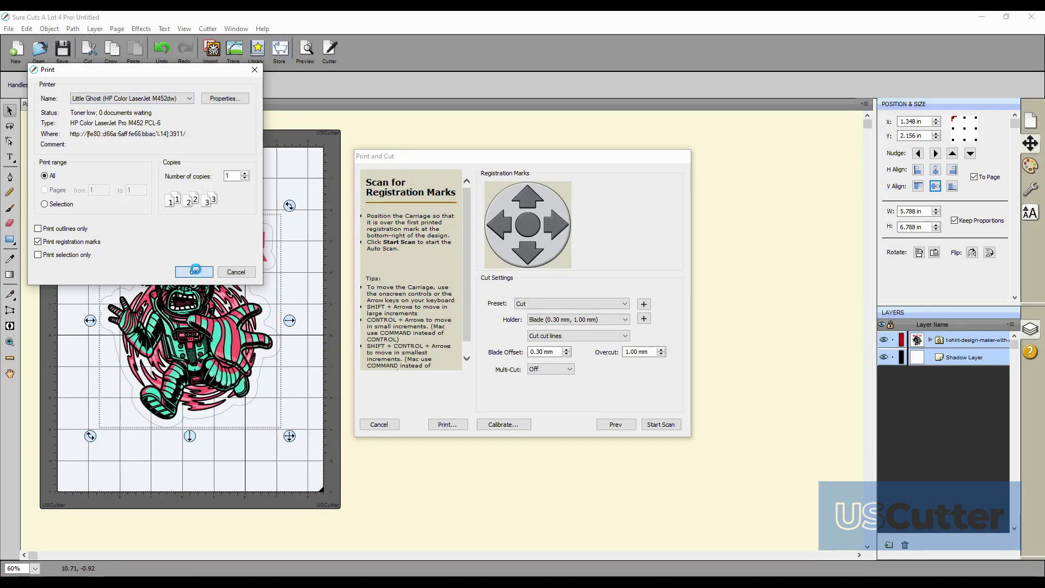
pyautogui.click(199, 273)
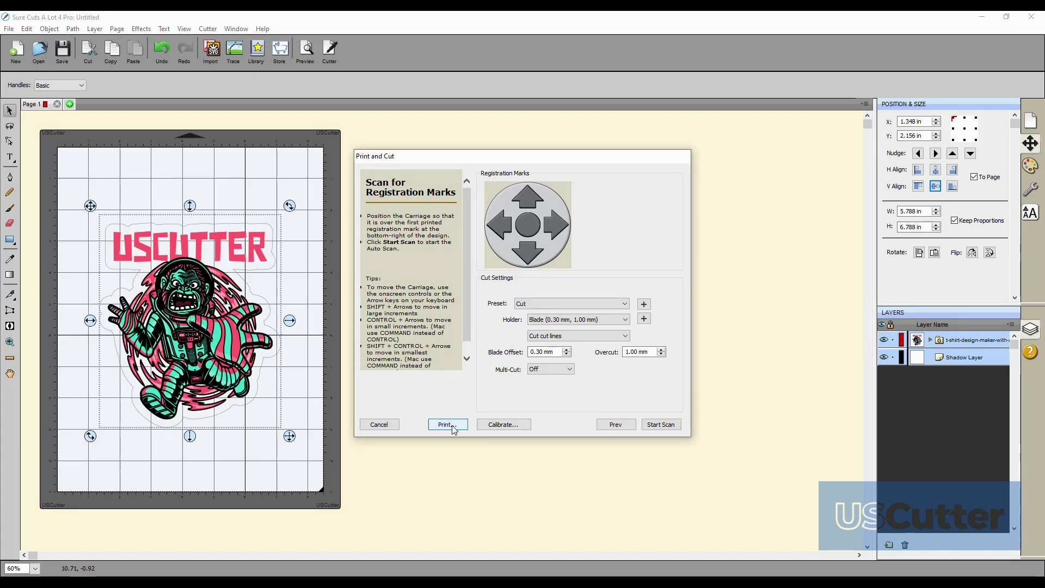
# - Start scanning the printed registration marks, then return to the Print+Cut steps
pyautogui.click(662, 424)
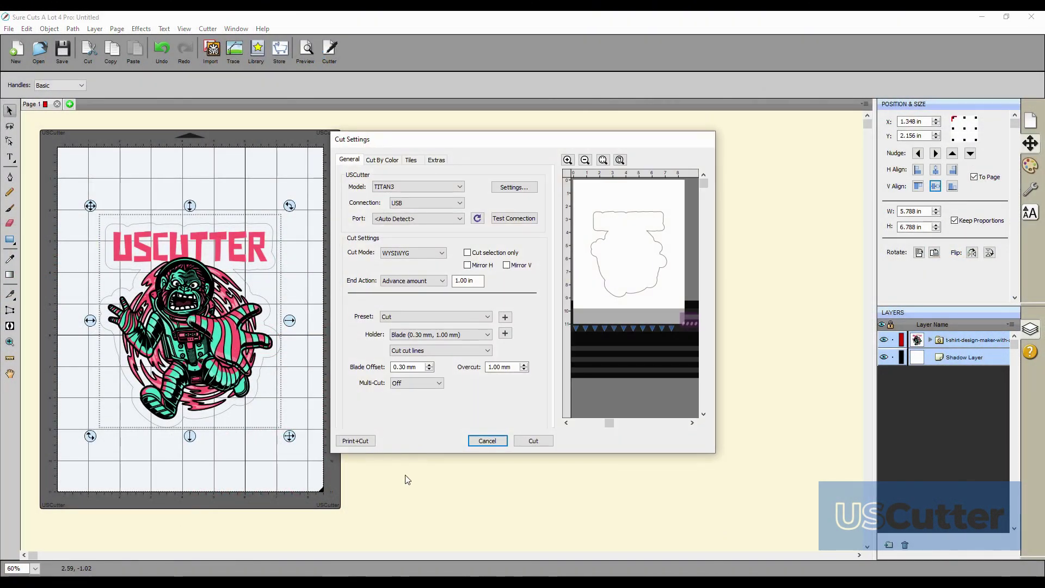
pyautogui.click(361, 442)
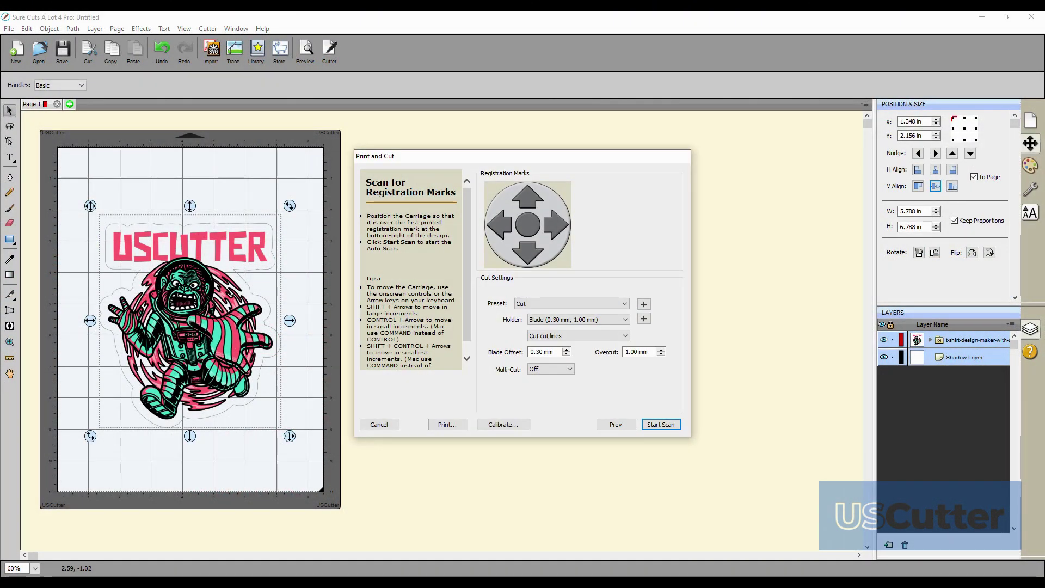
# - Open Calibrate Laser Values, showing X offset -0.900 in and Y offset 0.250 in
pyautogui.click(515, 426)
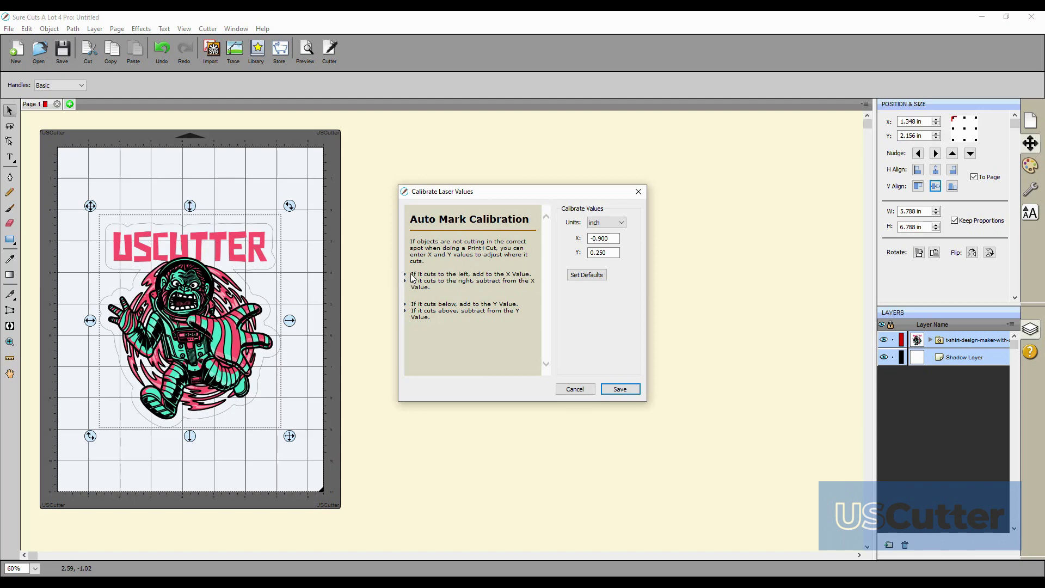
pyautogui.moveTo(436, 281); pyautogui.dragTo(500, 316)
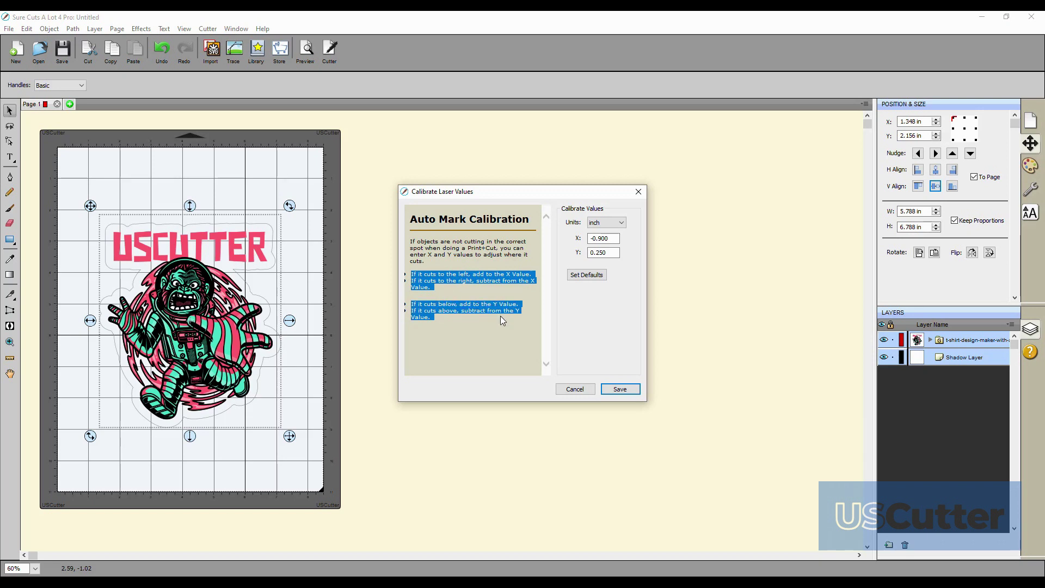